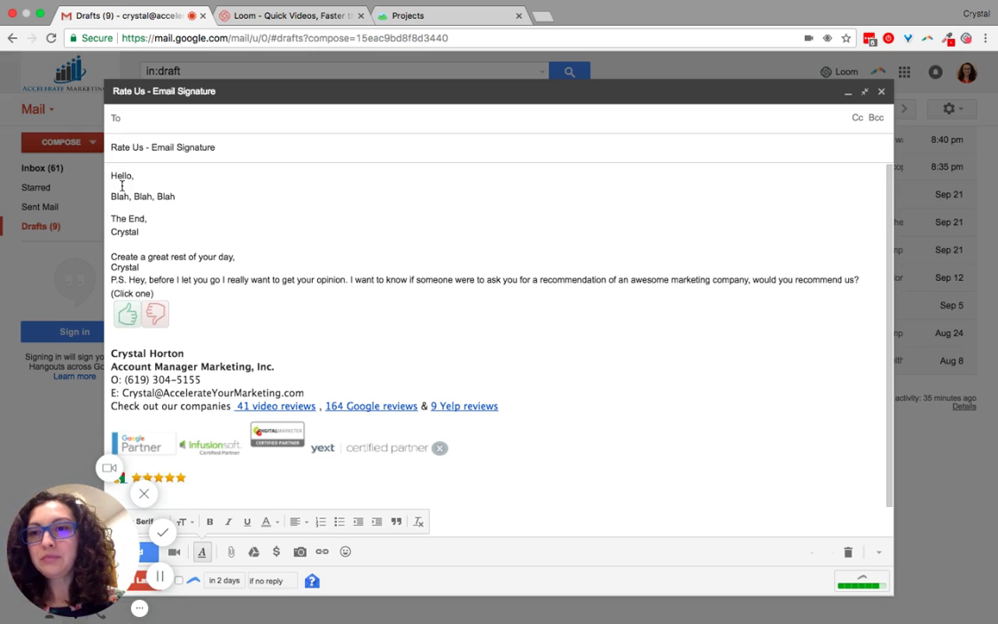
Delete the 'Create a great rest of your day, Crystal' sign-off and the blank line after it
{"action": "left_click_drag", "start_coordinate": [111, 174], "coordinate": [153, 232]}
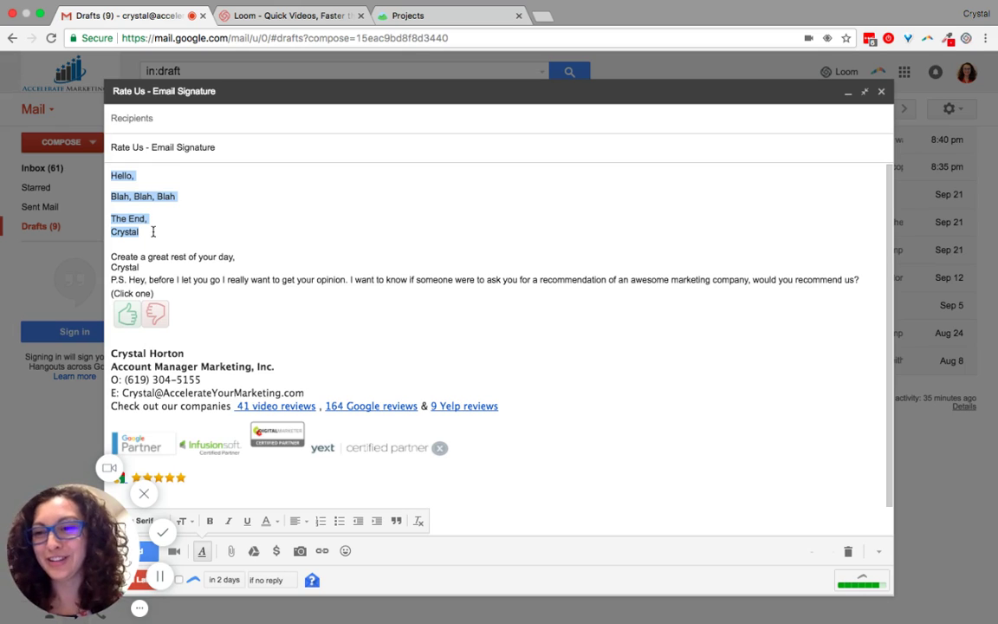
{"action": "left_click_drag", "start_coordinate": [154, 232], "coordinate": [111, 218]}
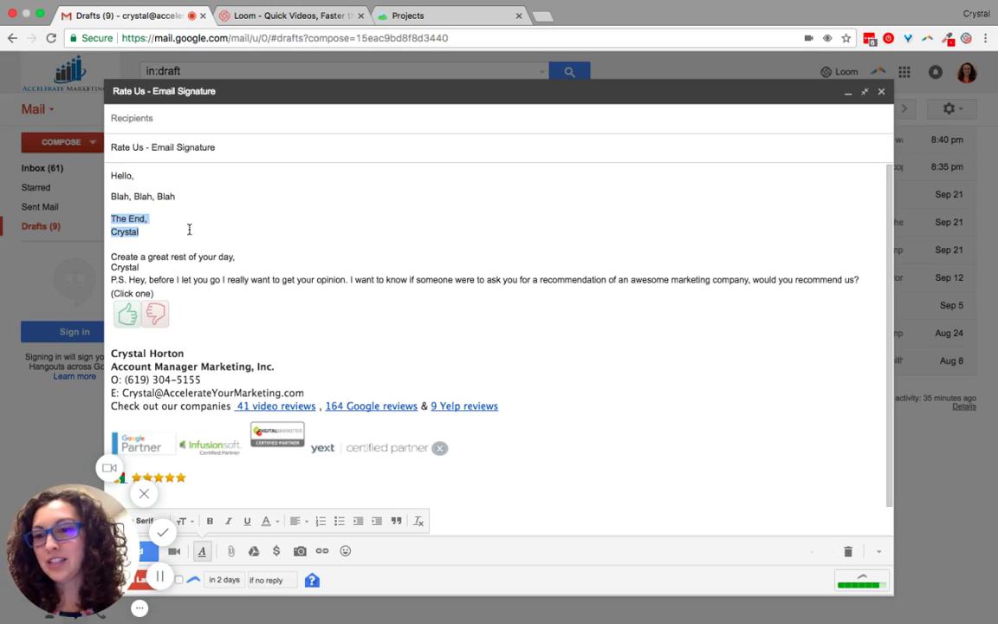
{"action": "left_click", "coordinate": [170, 215]}
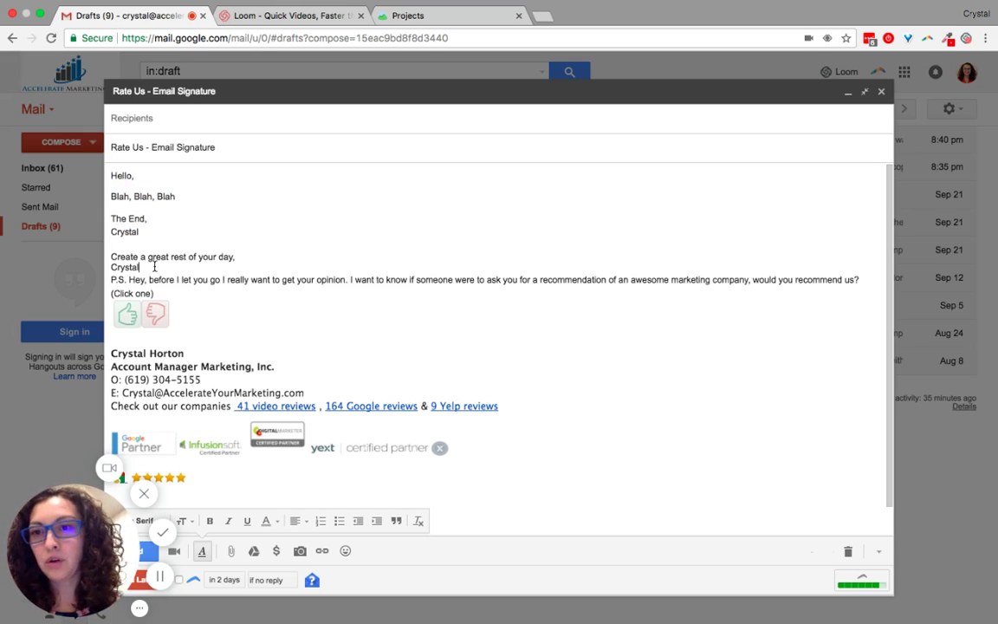
{"action": "left_click_drag", "start_coordinate": [139, 268], "coordinate": [101, 257]}
{"action": "key", "text": "BackSpace"}
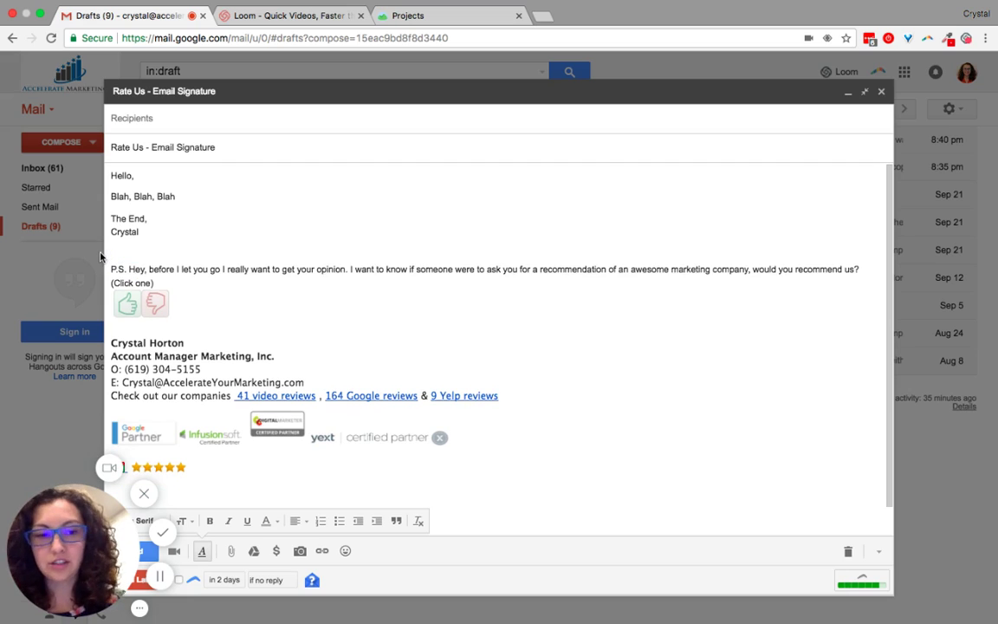
{"action": "key", "text": "BackSpace"}
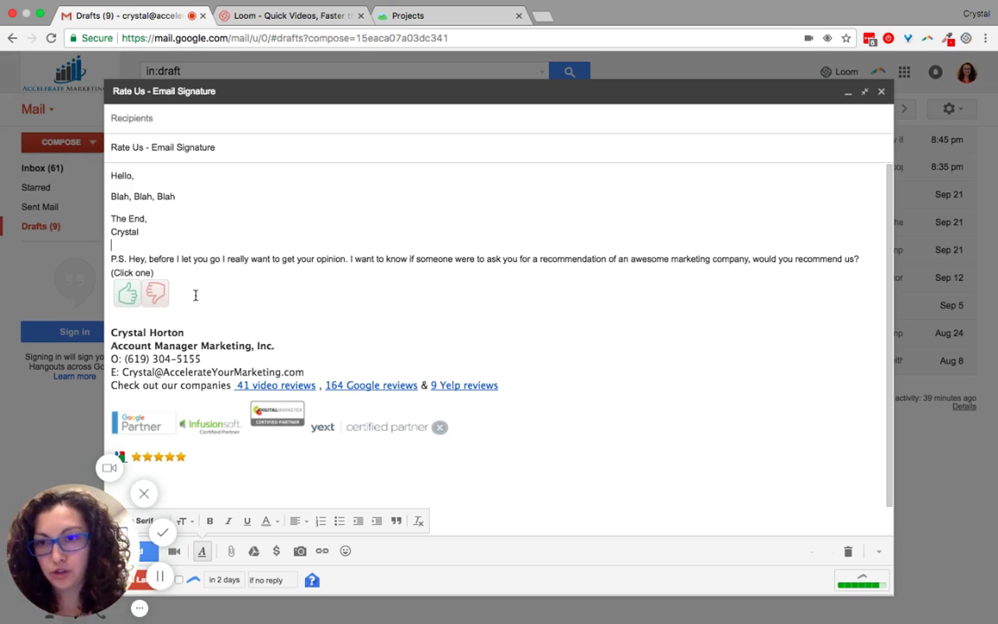
Copy the P.S. recommendation question, '(Click one)' line and thumbs-up/down images
{"action": "left_click_drag", "start_coordinate": [174, 299], "coordinate": [107, 258]}
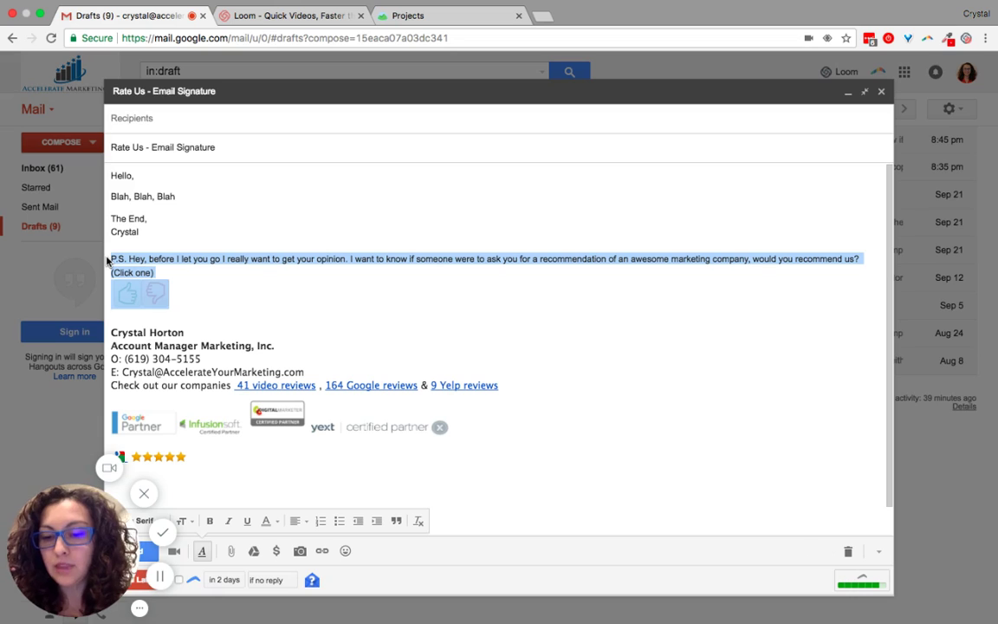
{"action": "right_click", "coordinate": [160, 259]}
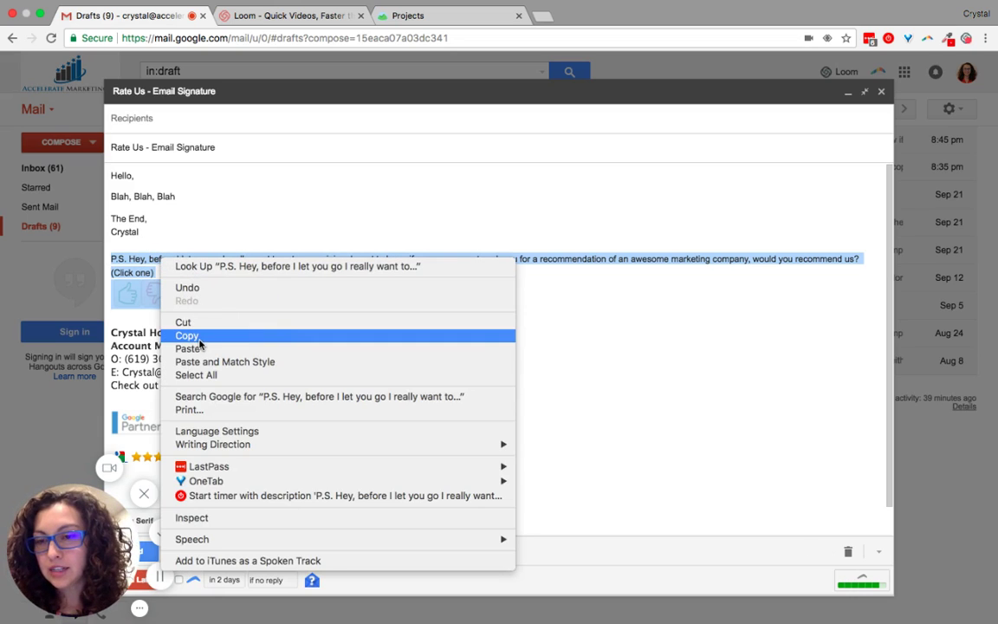
{"action": "left_click", "coordinate": [198, 340]}
{"action": "left_click", "coordinate": [314, 283]}
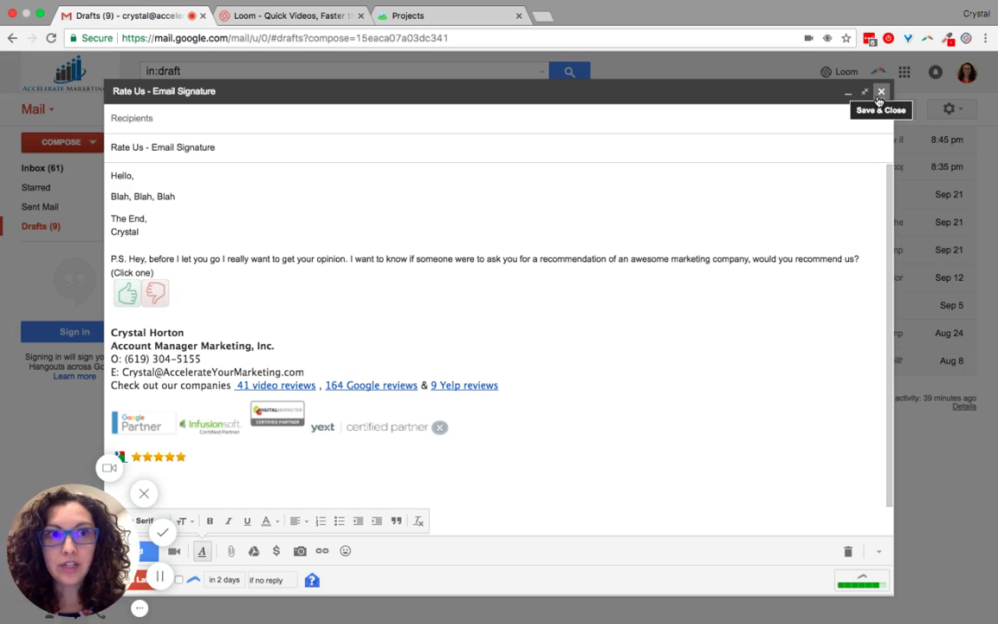
Save and close the 'Rate Us - Email Signature' draft and open Gmail Settings
{"action": "left_click", "coordinate": [881, 93]}
{"action": "left_click", "coordinate": [951, 108]}
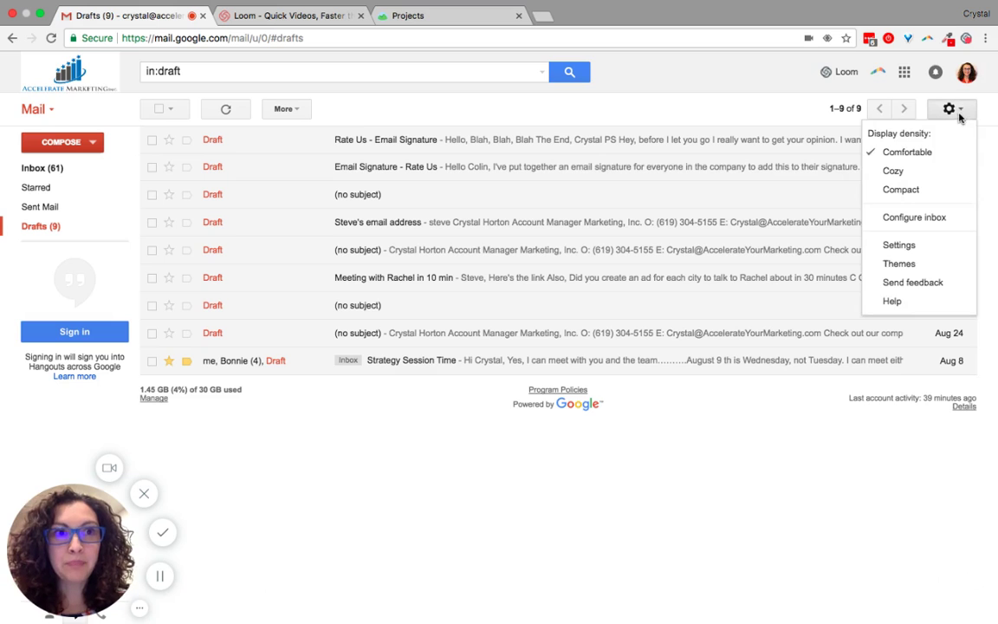
{"action": "left_click", "coordinate": [901, 246]}
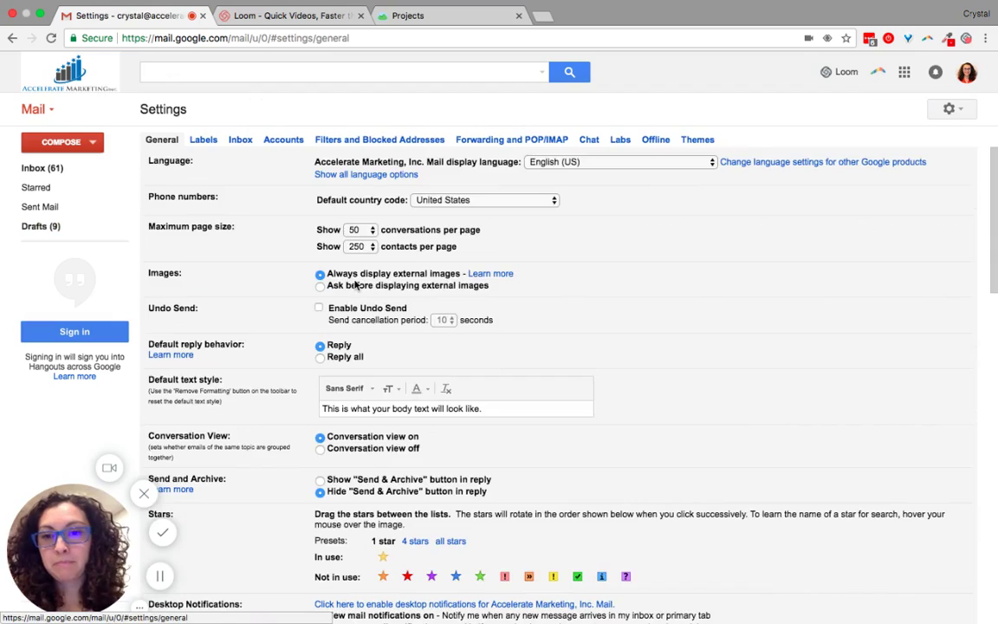
Scroll the General settings down to the Signature editor
{"action": "scroll", "coordinate": [355, 286], "scroll_direction": "down", "scroll_amount": 3}
{"action": "scroll", "coordinate": [372, 329], "scroll_direction": "down", "scroll_amount": 4}
{"action": "scroll", "coordinate": [394, 364], "scroll_direction": "down", "scroll_amount": 2}
{"action": "scroll", "coordinate": [401, 371], "scroll_direction": "up", "scroll_amount": 1}
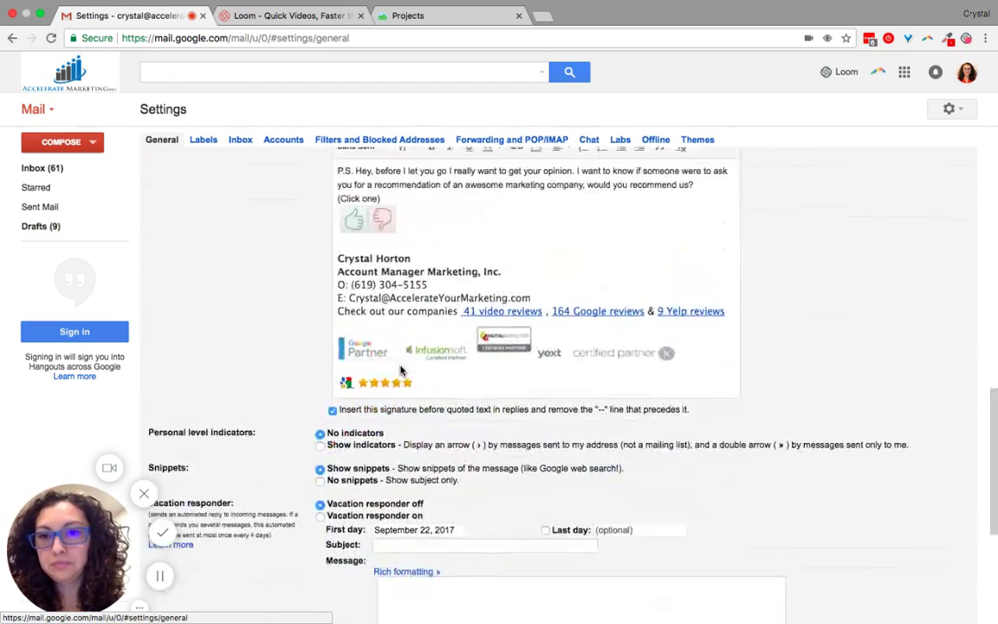
{"action": "scroll", "coordinate": [398, 368], "scroll_direction": "up", "scroll_amount": 1}
{"action": "scroll", "coordinate": [394, 366], "scroll_direction": "up", "scroll_amount": 1}
{"action": "scroll", "coordinate": [390, 364], "scroll_direction": "up", "scroll_amount": 1}
{"action": "scroll", "coordinate": [384, 361], "scroll_direction": "down", "scroll_amount": 1}
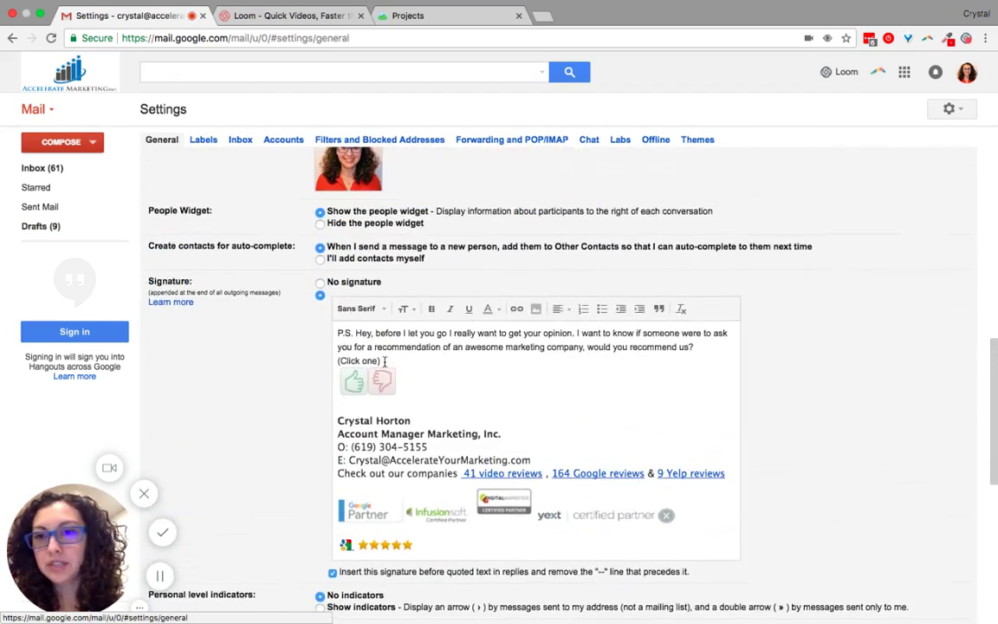
{"action": "left_click", "coordinate": [161, 140]}
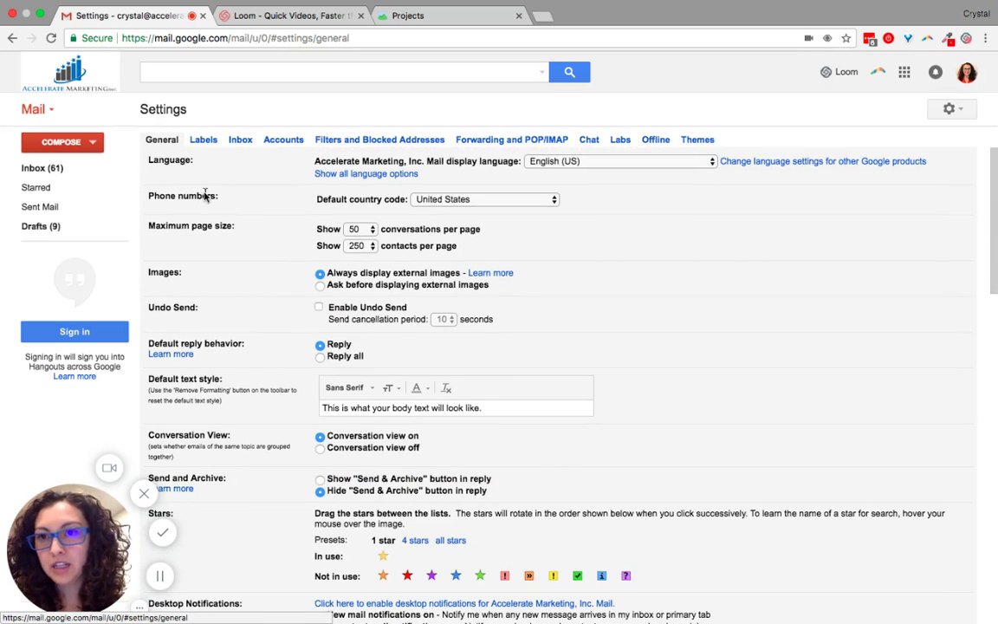
{"action": "scroll", "coordinate": [205, 196], "scroll_direction": "down", "scroll_amount": 1}
{"action": "scroll", "coordinate": [205, 196], "scroll_direction": "down", "scroll_amount": 4}
{"action": "scroll", "coordinate": [205, 195], "scroll_direction": "down", "scroll_amount": 2}
{"action": "scroll", "coordinate": [206, 196], "scroll_direction": "down", "scroll_amount": 1}
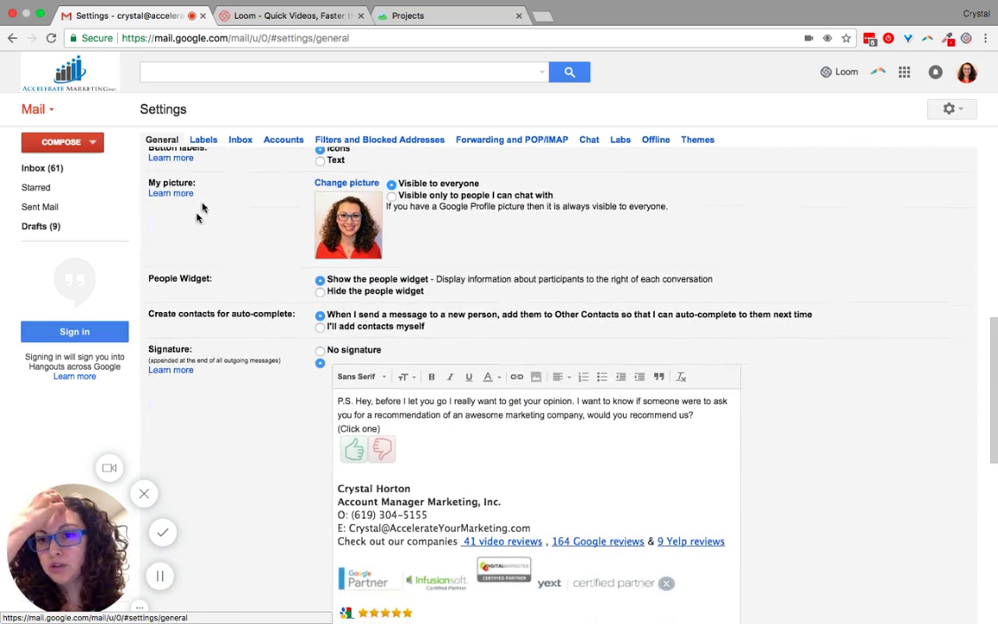
{"action": "scroll", "coordinate": [258, 419], "scroll_direction": "down", "scroll_amount": 1}
{"action": "scroll", "coordinate": [260, 422], "scroll_direction": "down", "scroll_amount": 1}
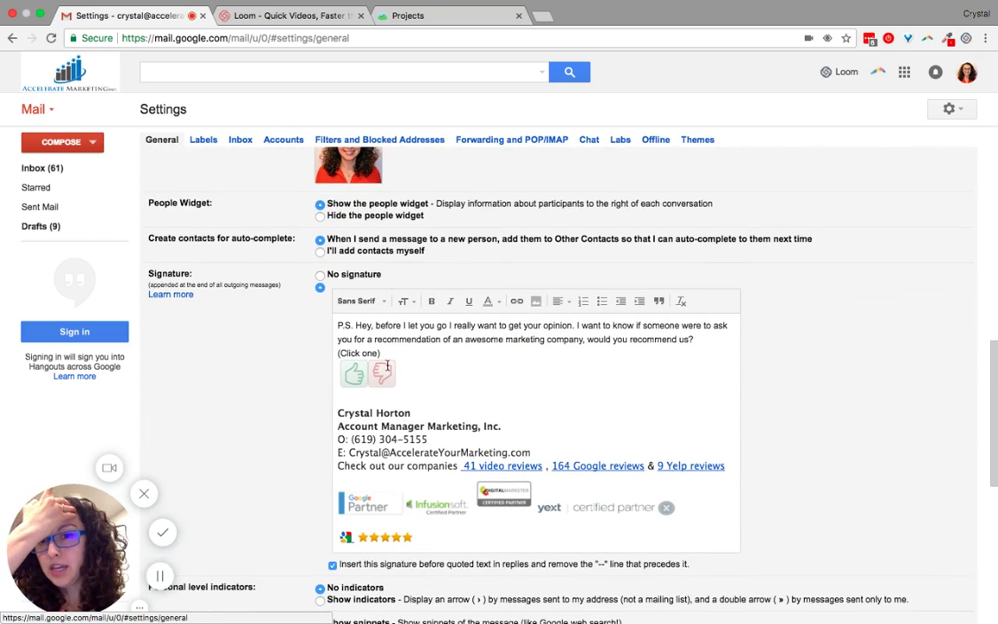
Paste the copied P.S. block with thumbs icons at the start of the signature
{"action": "left_click", "coordinate": [338, 326]}
{"action": "key", "text": "Return"}
{"action": "key", "text": "Return"}
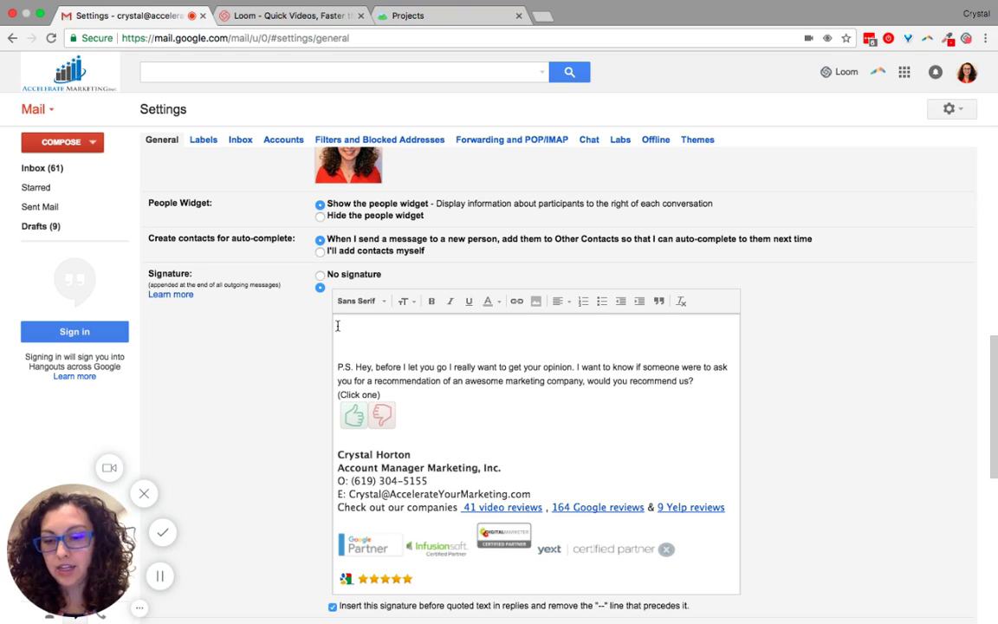
{"action": "right_click", "coordinate": [338, 326]}
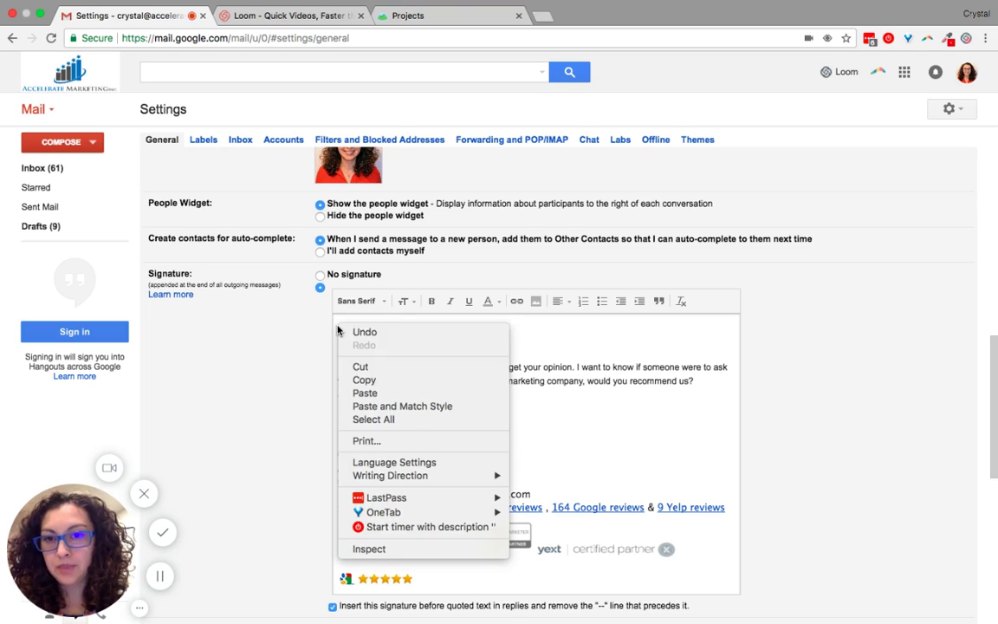
{"action": "left_click", "coordinate": [378, 394]}
Remove the duplicate P.S. blocks so one P.S. with thumbs remains, and save changes
{"action": "left_click_drag", "start_coordinate": [414, 372], "coordinate": [318, 313]}
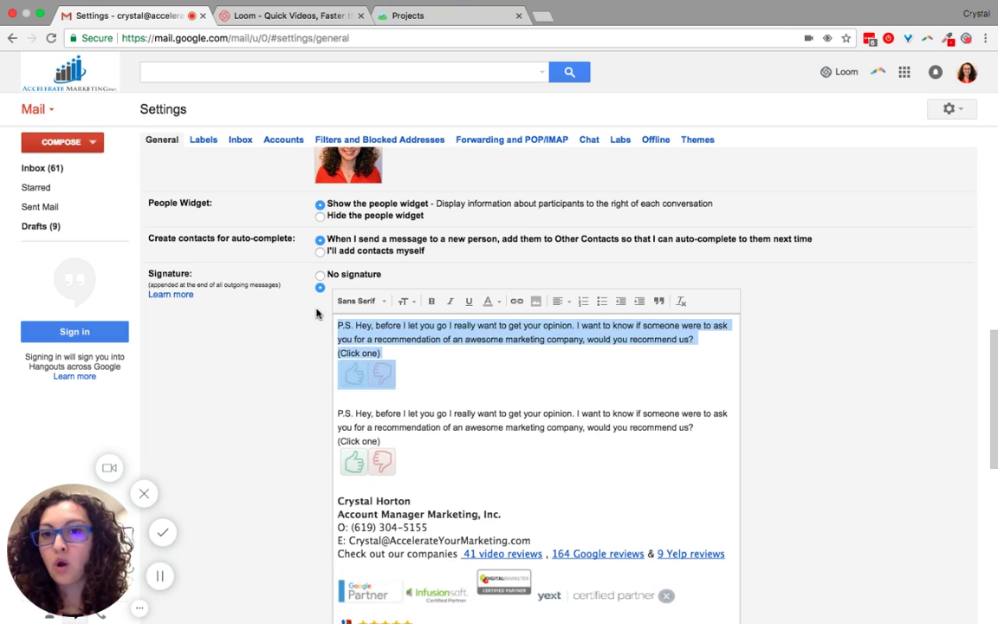
{"action": "key", "text": "BackSpace"}
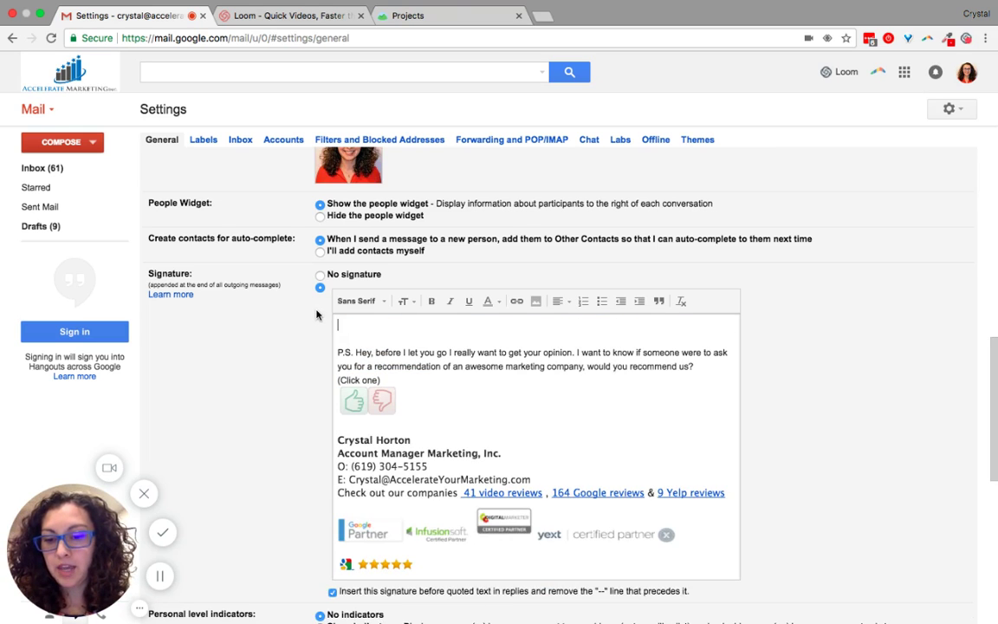
{"action": "key", "text": "super+v"}
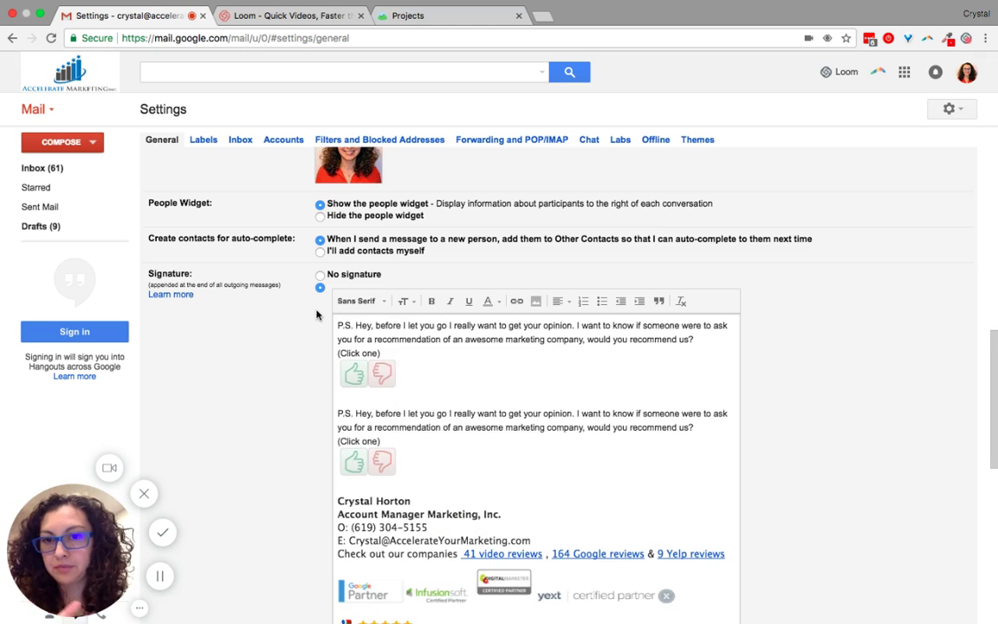
{"action": "scroll", "coordinate": [317, 315], "scroll_direction": "down", "scroll_amount": 5}
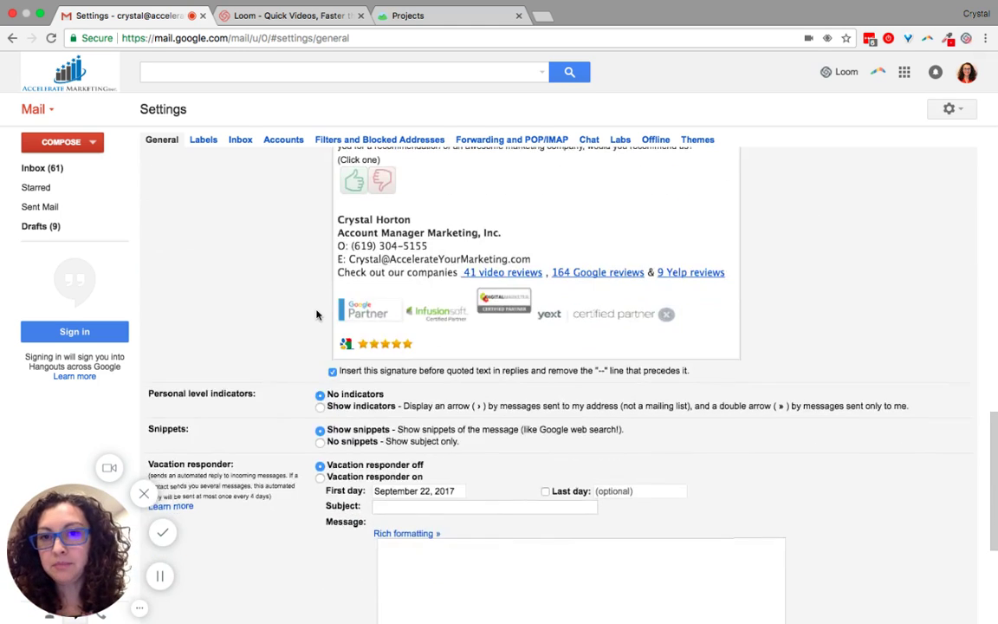
{"action": "scroll", "coordinate": [317, 315], "scroll_direction": "up", "scroll_amount": 3}
{"action": "key", "text": "BackSpace"}
{"action": "key", "text": "BackSpace"}
{"action": "key", "text": "BackSpace"}
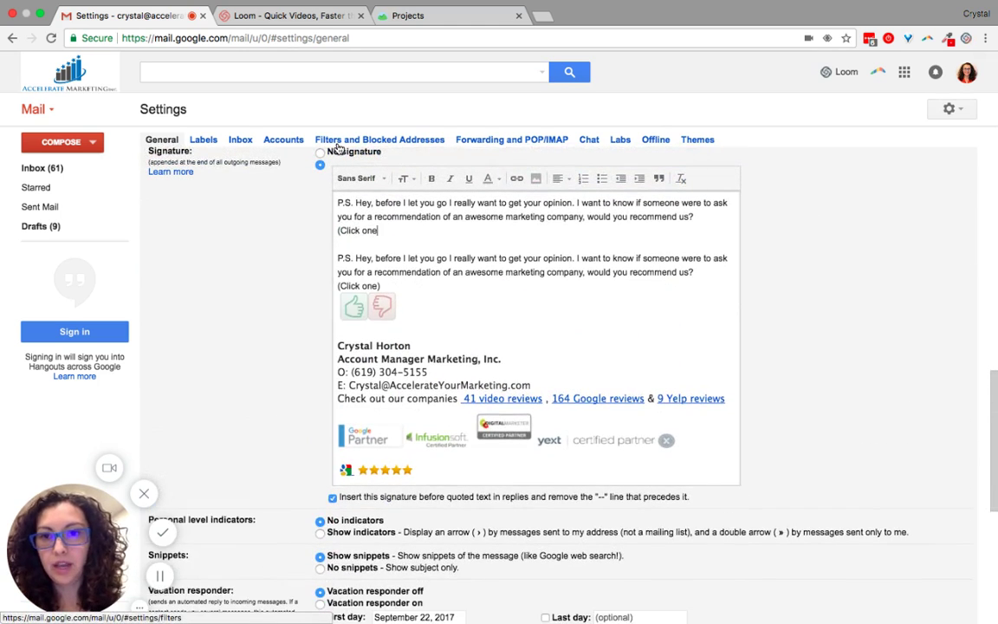
{"action": "key", "text": "BackSpace"}
{"action": "key", "text": "BackSpace"}
{"action": "left_click_drag", "start_coordinate": [375, 232], "coordinate": [327, 208]}
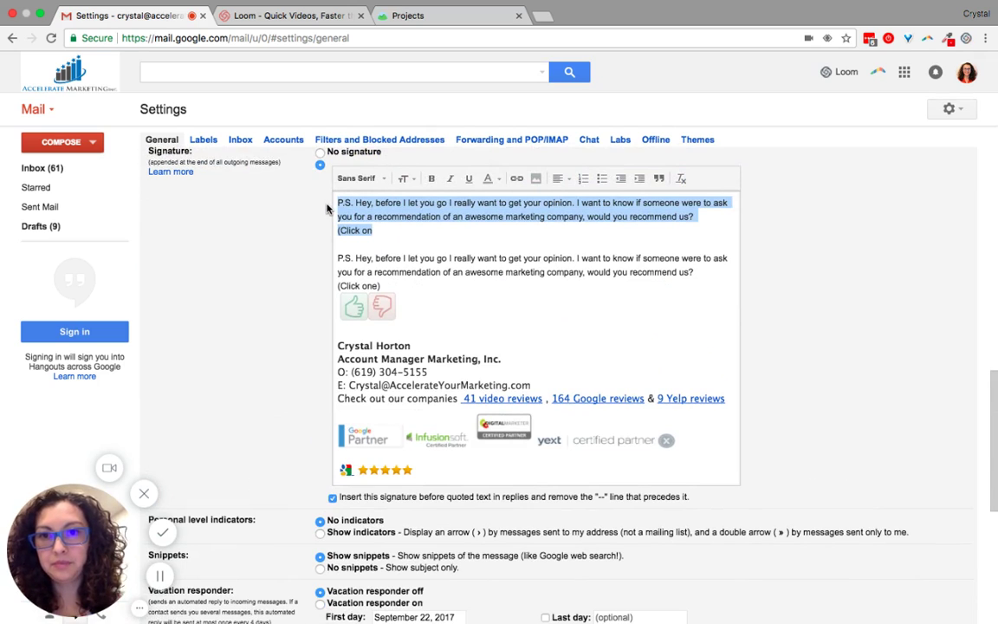
{"action": "key", "text": "BackSpace"}
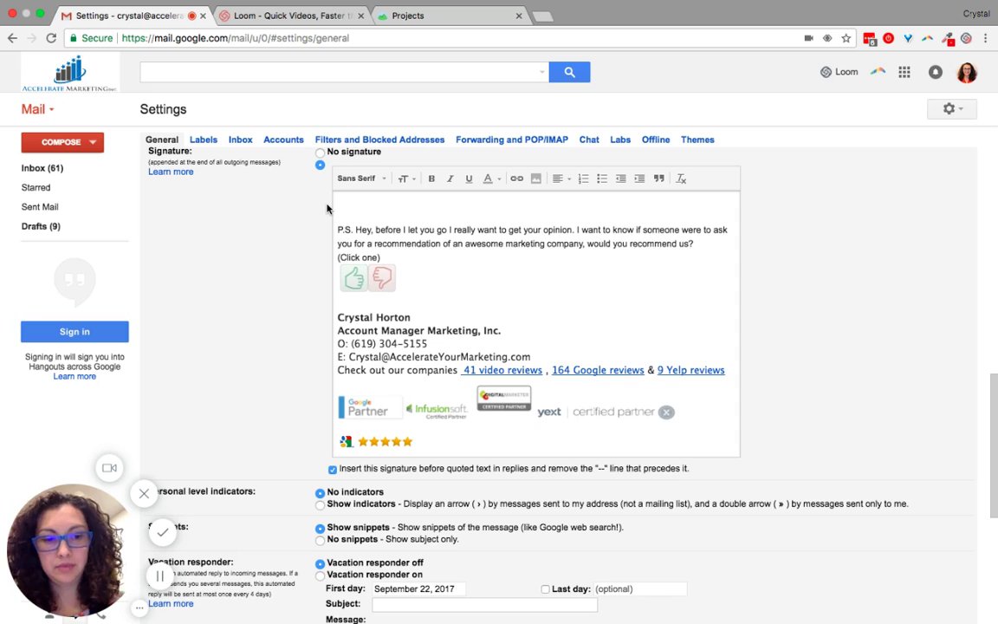
{"action": "key", "text": "BackSpace"}
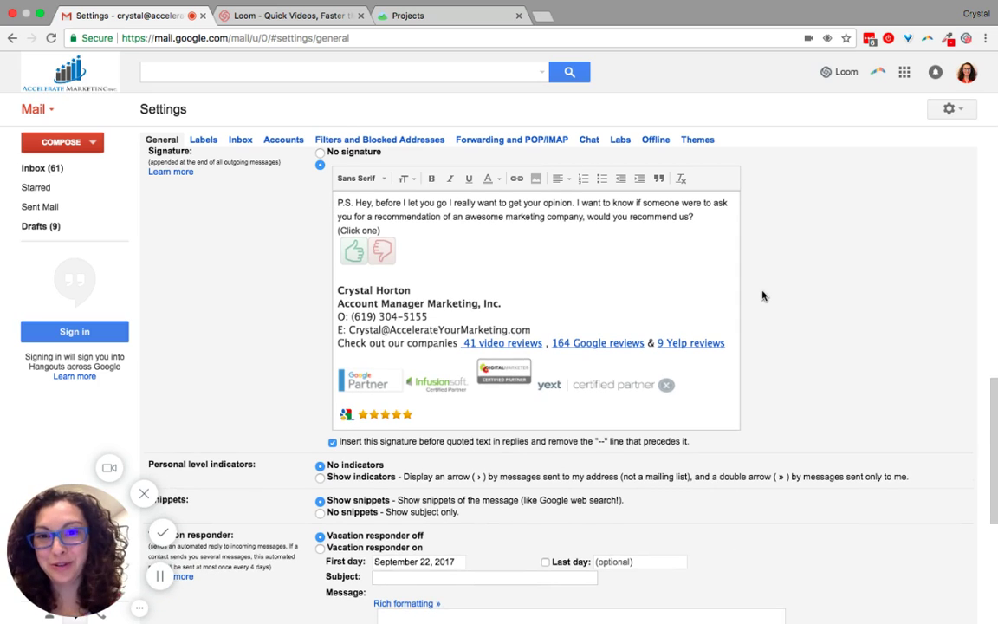
{"action": "scroll", "coordinate": [763, 295], "scroll_direction": "down", "scroll_amount": 5}
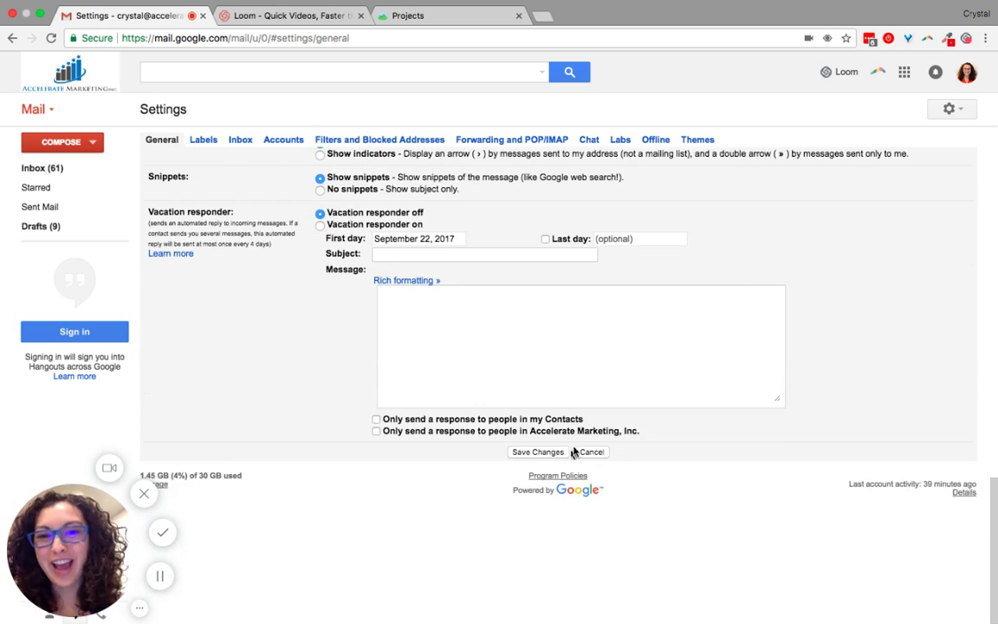
{"action": "left_click", "coordinate": [513, 452]}
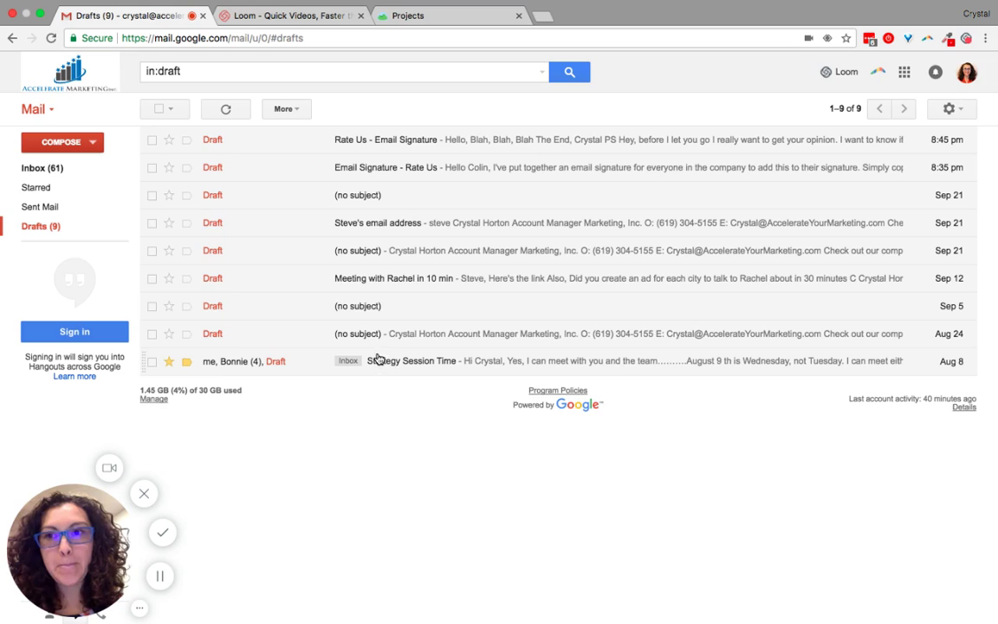
Open the 'Rate Us - Email Signature' draft in a full-size compose window
{"action": "left_click", "coordinate": [393, 141]}
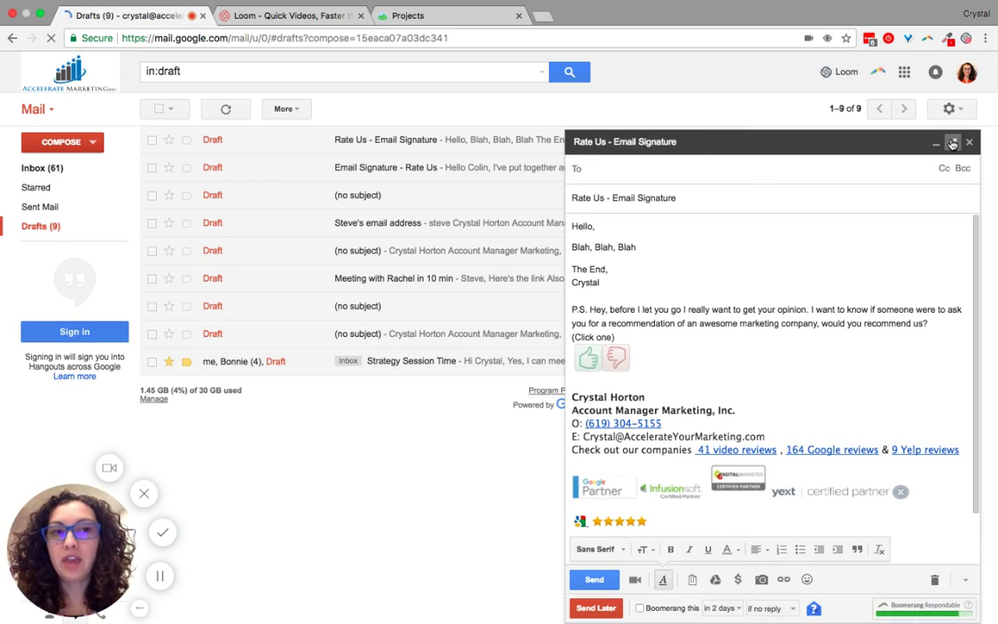
{"action": "left_click", "coordinate": [952, 144]}
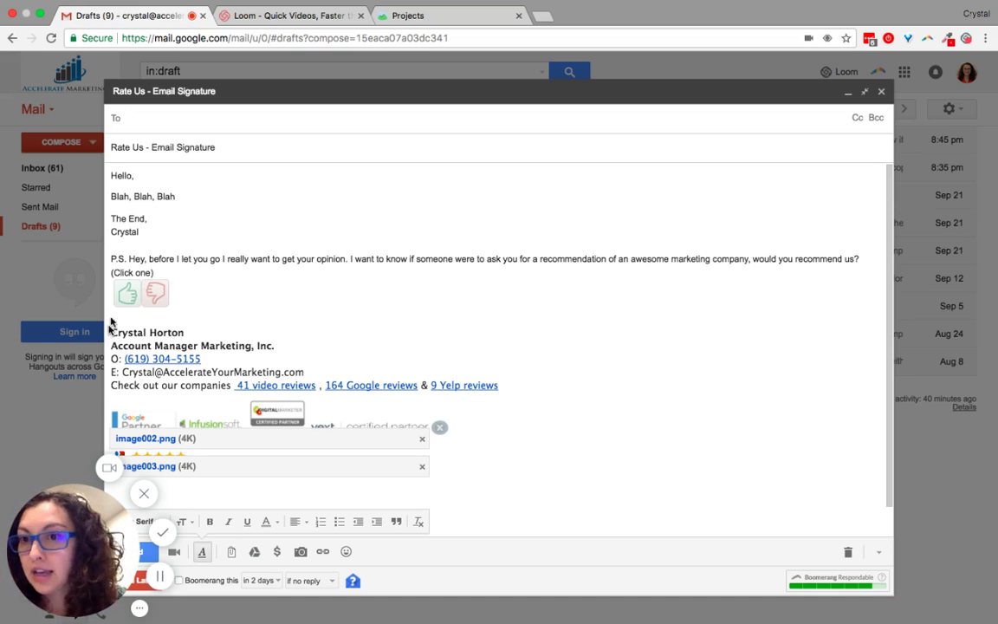
Follow the thumbs-up link to the Reputation Kahuna review page and choose Google
{"action": "left_click", "coordinate": [127, 293]}
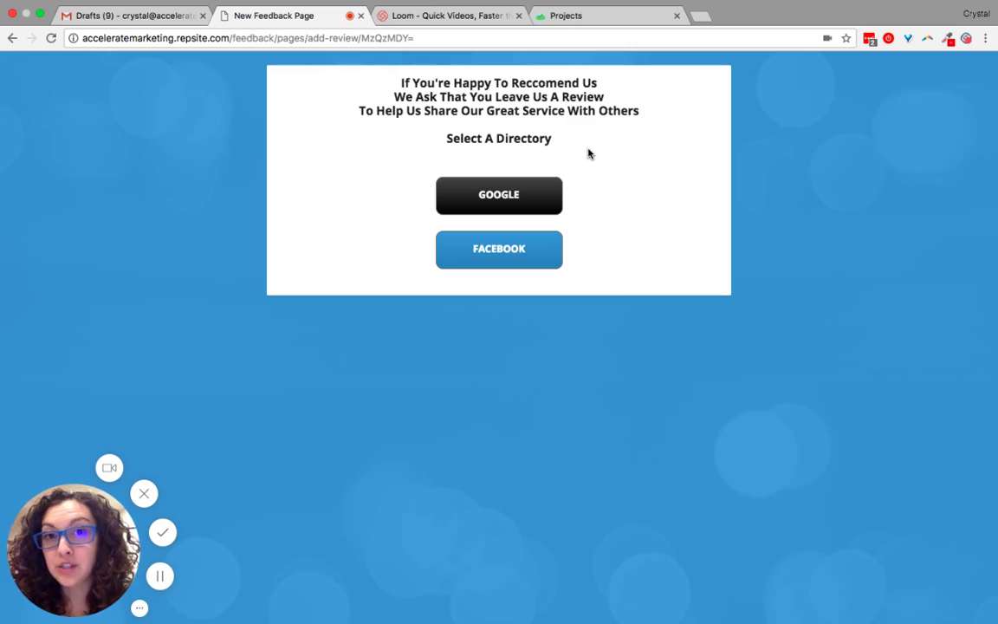
{"action": "left_click", "coordinate": [514, 201]}
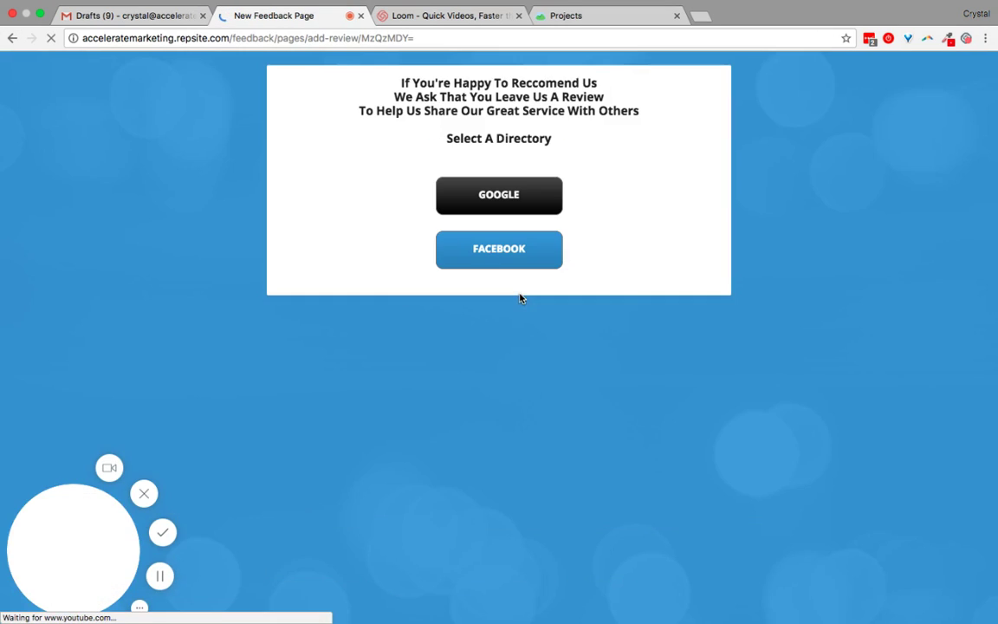
Choose Facebook to see Accelerate Marketing's reviews, then return to the Gmail draft
{"action": "left_click", "coordinate": [500, 265]}
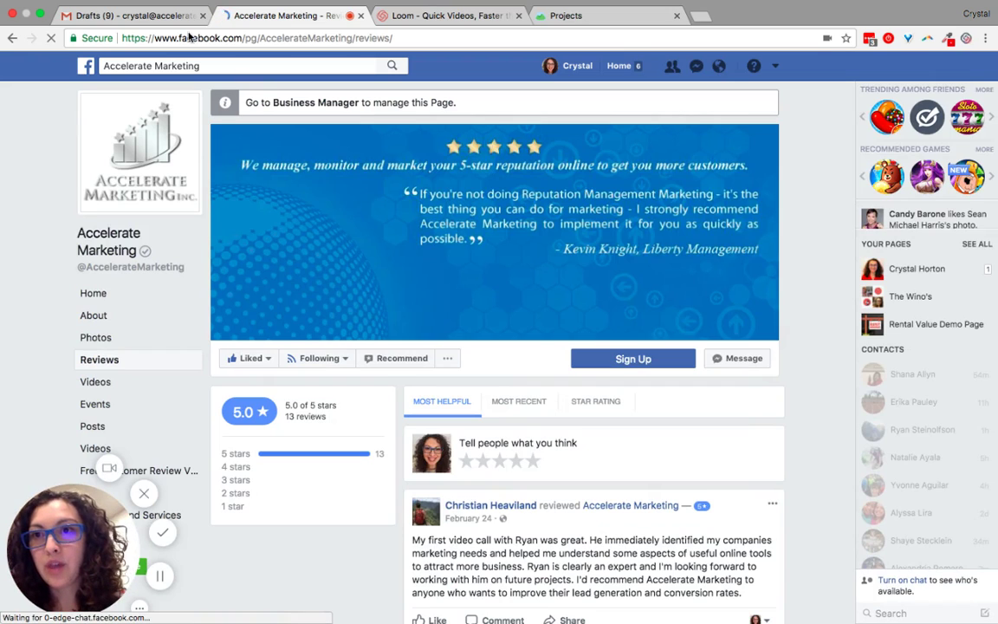
{"action": "left_click", "coordinate": [138, 31]}
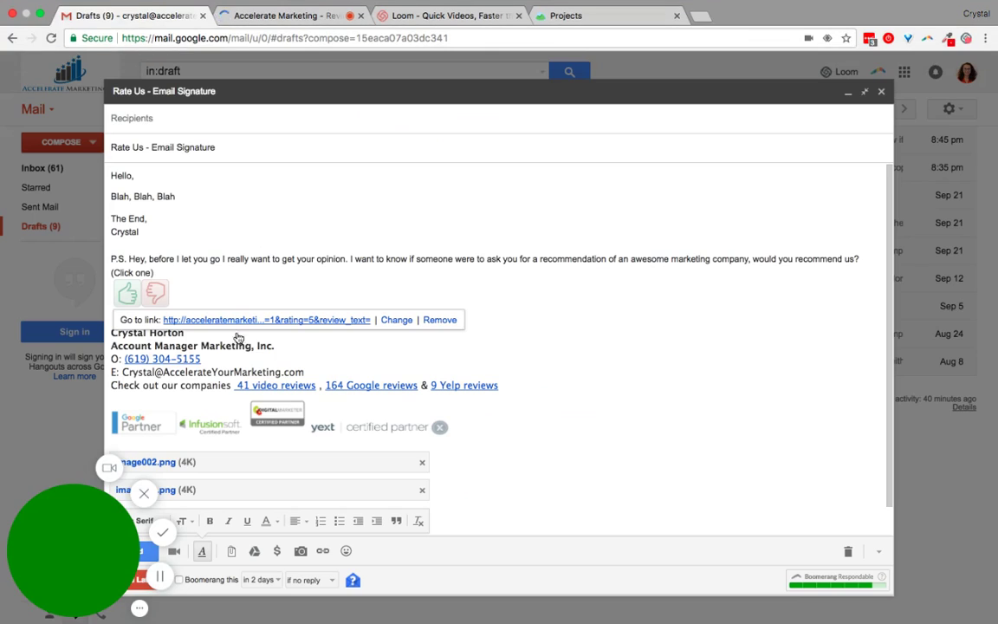
Follow the thumbs-down link to the 'How can we improve?' feedback form
{"action": "left_click", "coordinate": [156, 293]}
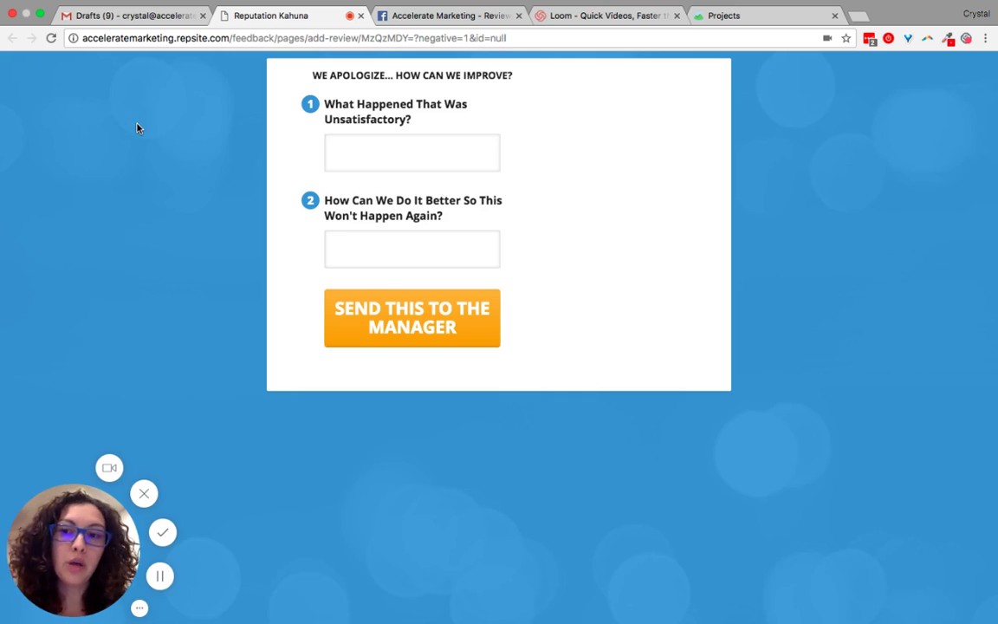
Return to the Gmail draft and close the link preview under the thumbs icons
{"action": "left_click", "coordinate": [122, 18]}
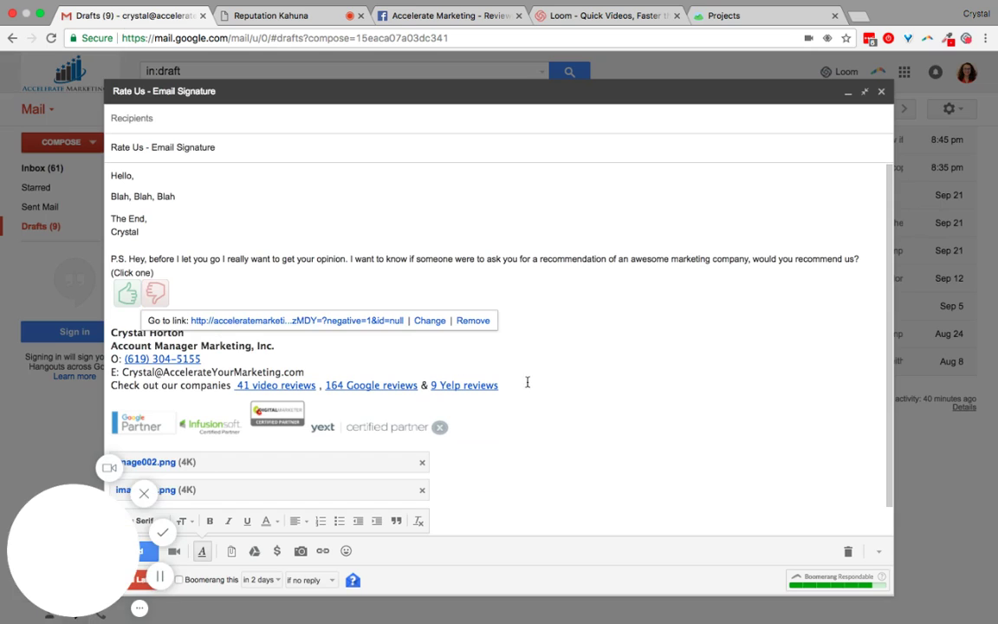
{"action": "left_click", "coordinate": [586, 374]}
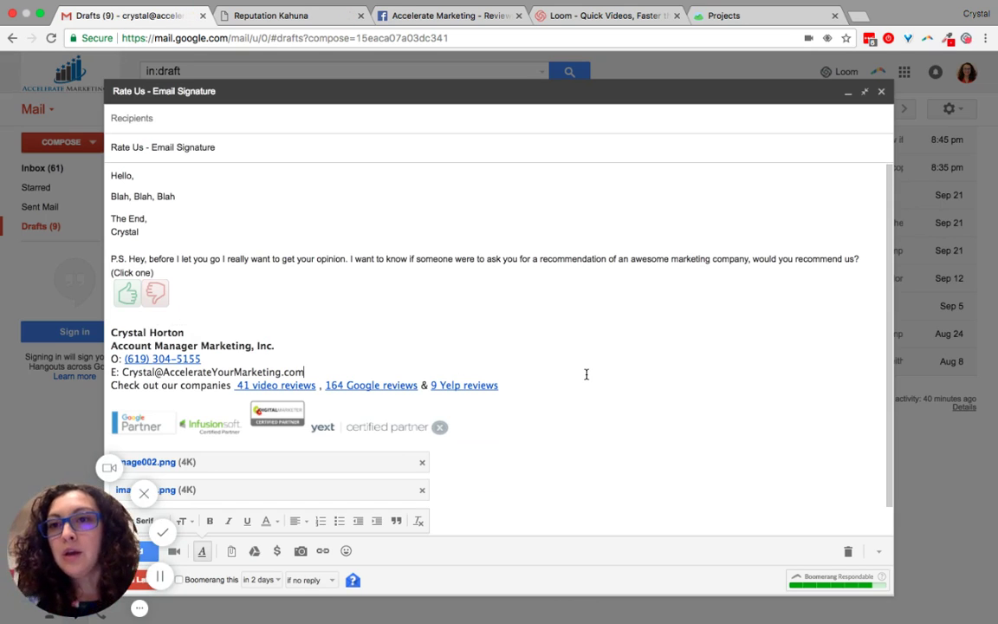